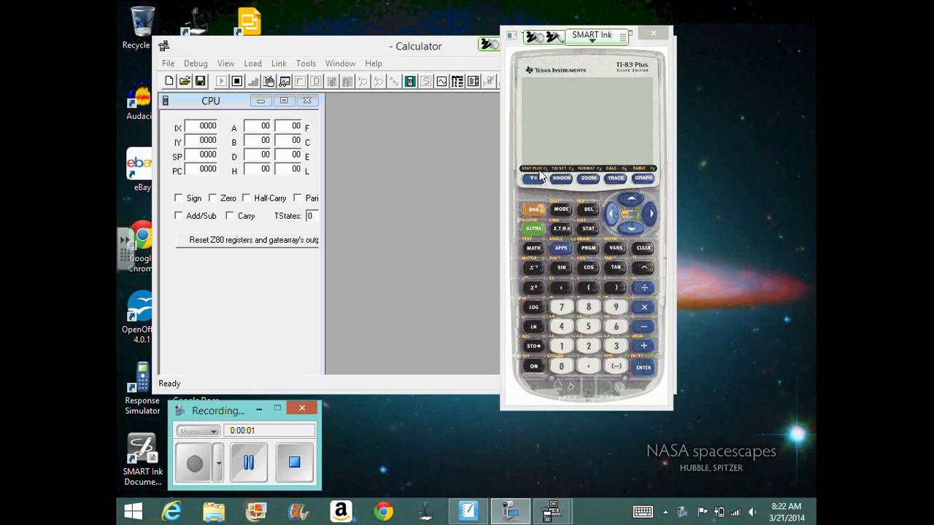
Step: Define Y1 as 2-abs(X), taking abs( from the catalog, and graph the inverted V
{"action": "left_click", "coordinate": [534, 179]}
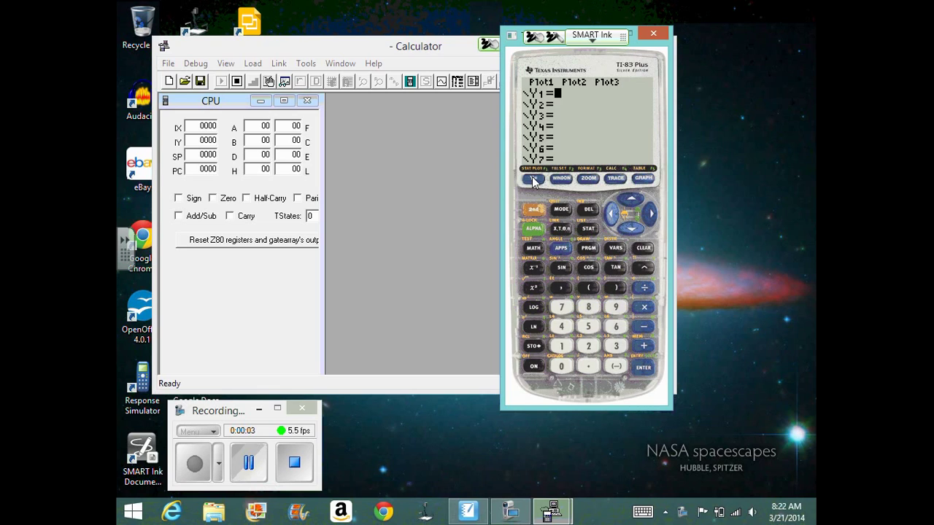
{"action": "left_click", "coordinate": [589, 347]}
{"action": "left_click", "coordinate": [642, 327]}
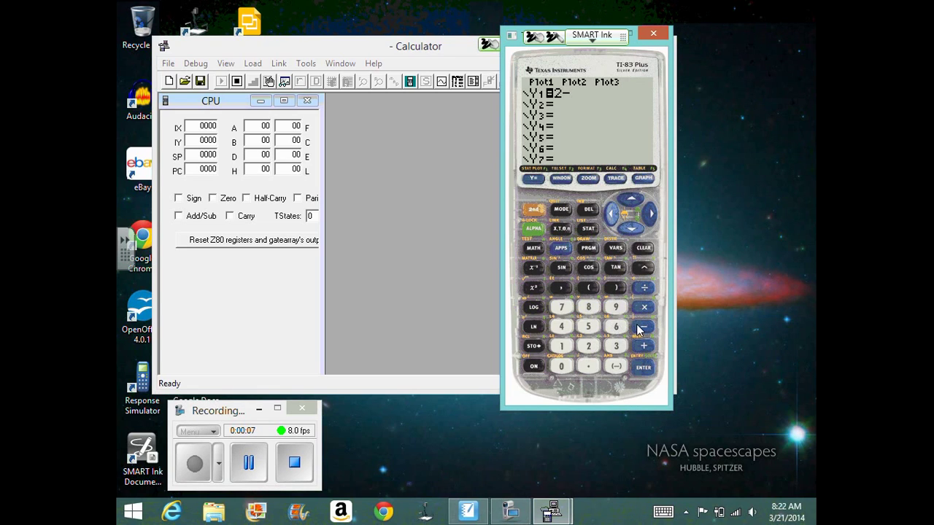
{"action": "left_click", "coordinate": [534, 211]}
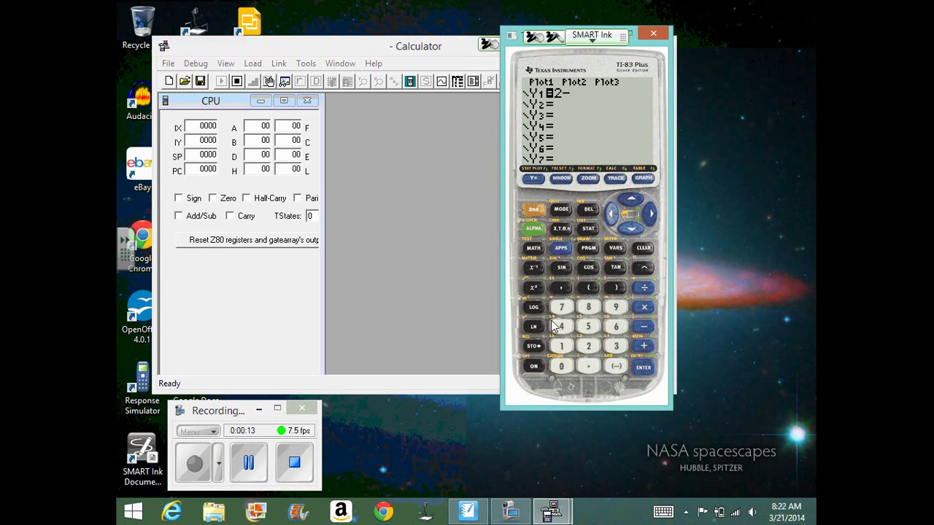
{"action": "left_click", "coordinate": [560, 366]}
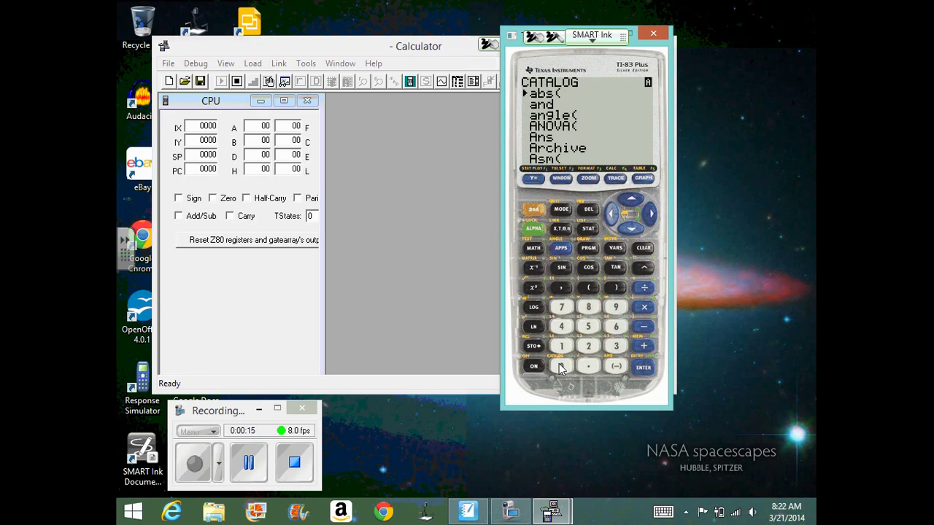
{"action": "left_click", "coordinate": [642, 369]}
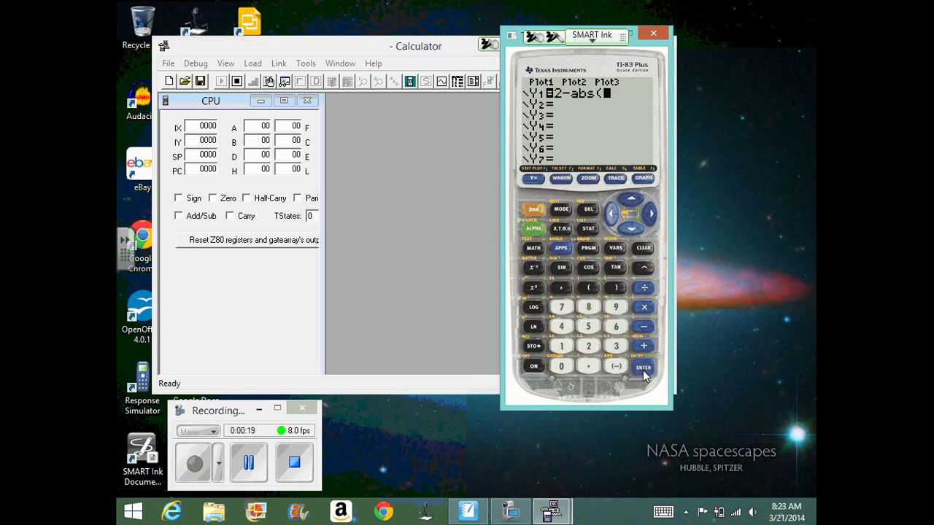
{"action": "left_click", "coordinate": [562, 229]}
{"action": "left_click", "coordinate": [616, 287]}
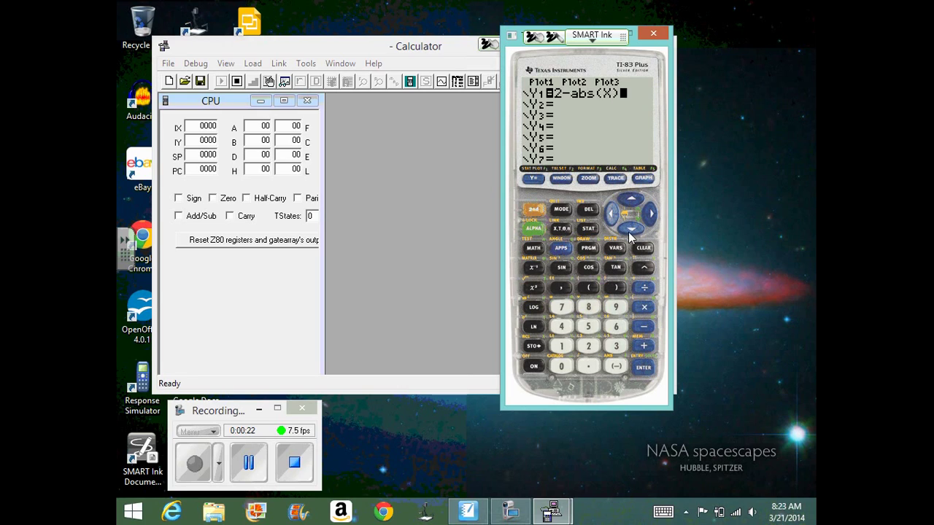
{"action": "left_click", "coordinate": [645, 180]}
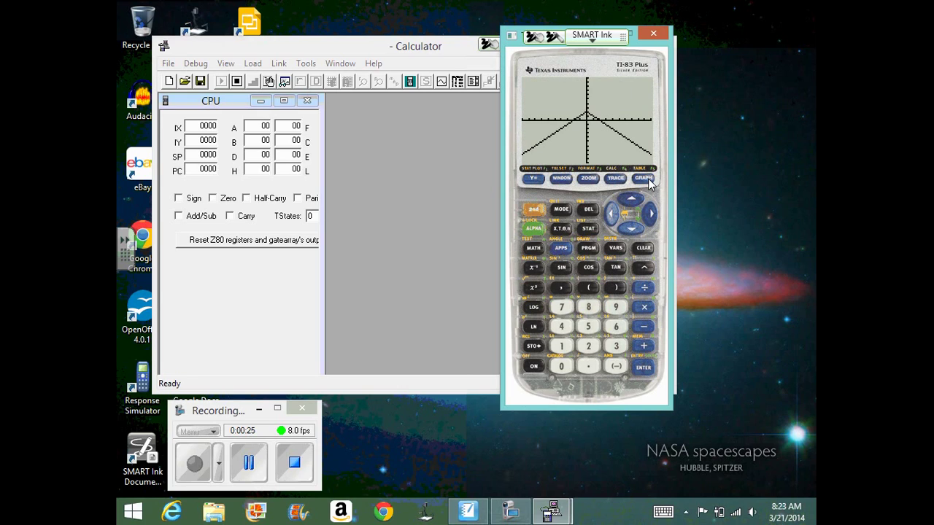
Step: Apply Zoom In to the 2-abs(X) graph, centred on the origin
{"action": "left_click", "coordinate": [586, 179]}
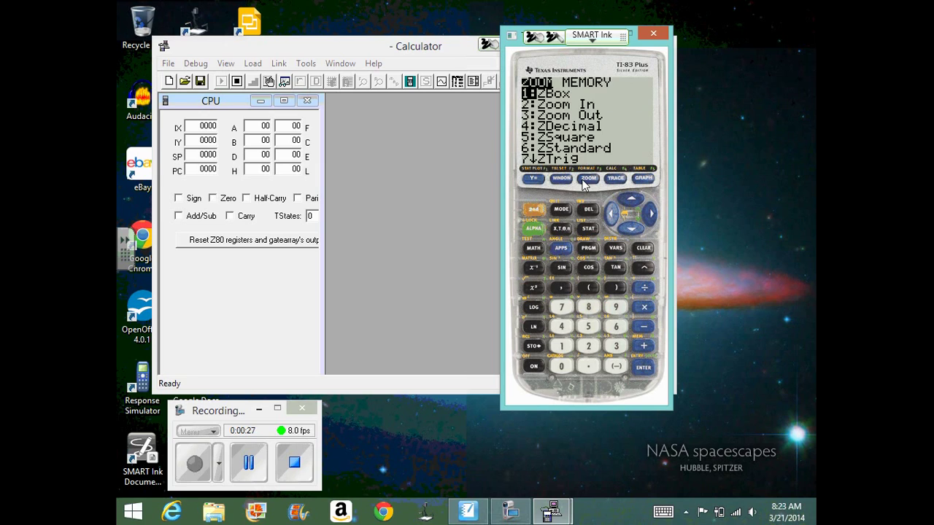
{"action": "left_click", "coordinate": [630, 228]}
{"action": "left_click", "coordinate": [643, 369]}
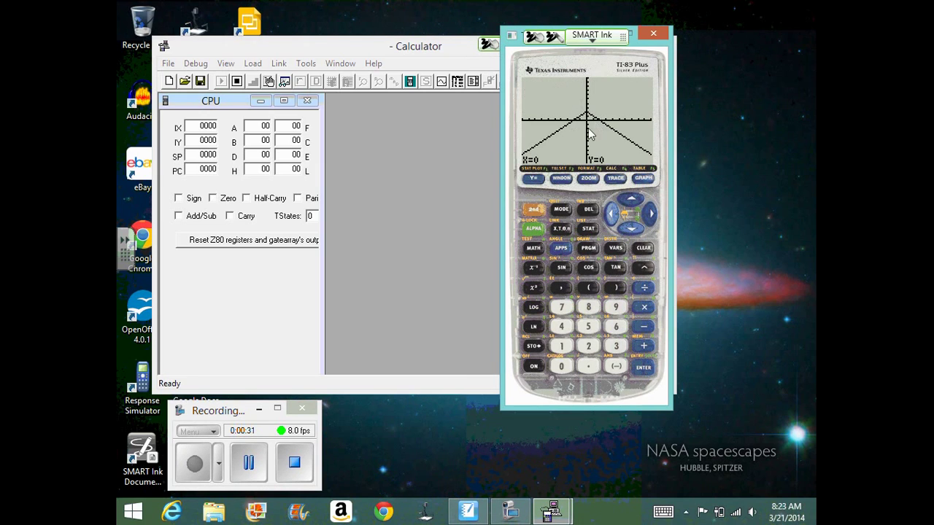
{"action": "left_click", "coordinate": [644, 369]}
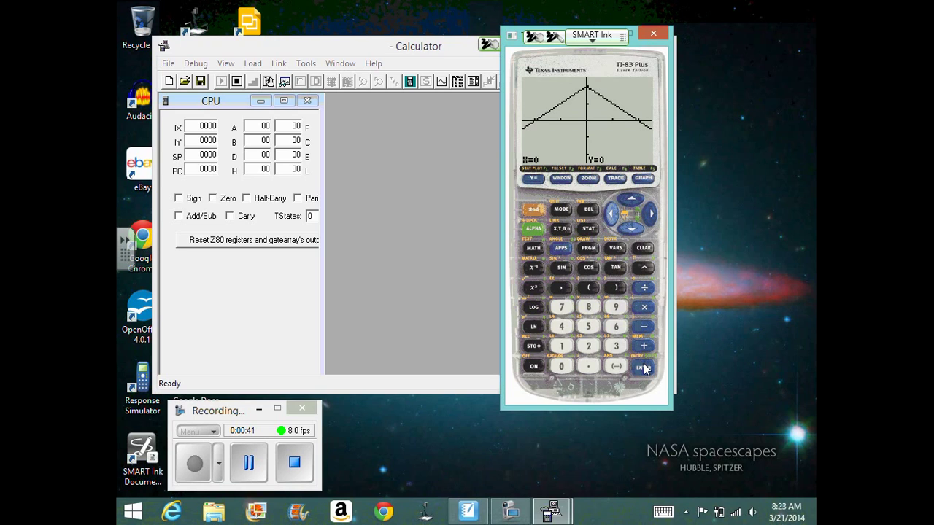
Step: Choose 7:∫f(x)dx from the CALC menu for the 2-abs(X) graph
{"action": "left_click", "coordinate": [532, 211]}
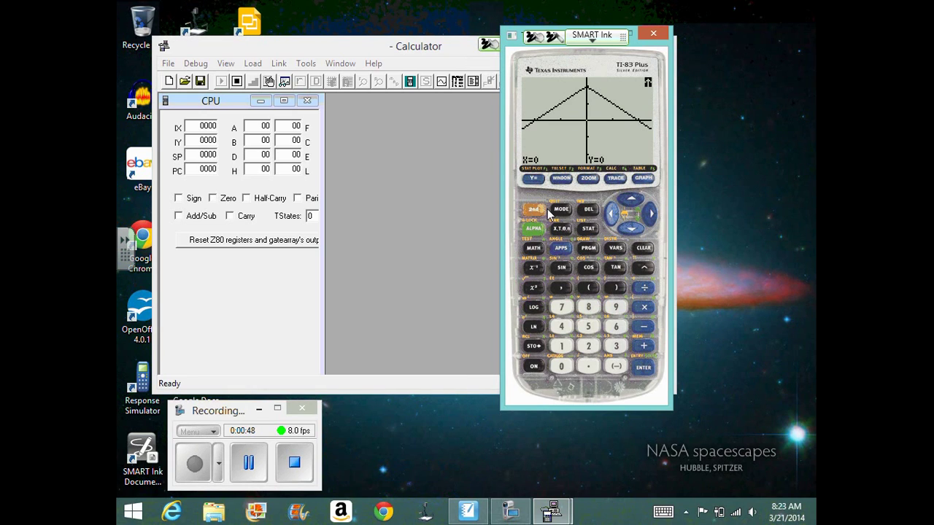
{"action": "left_click", "coordinate": [614, 180]}
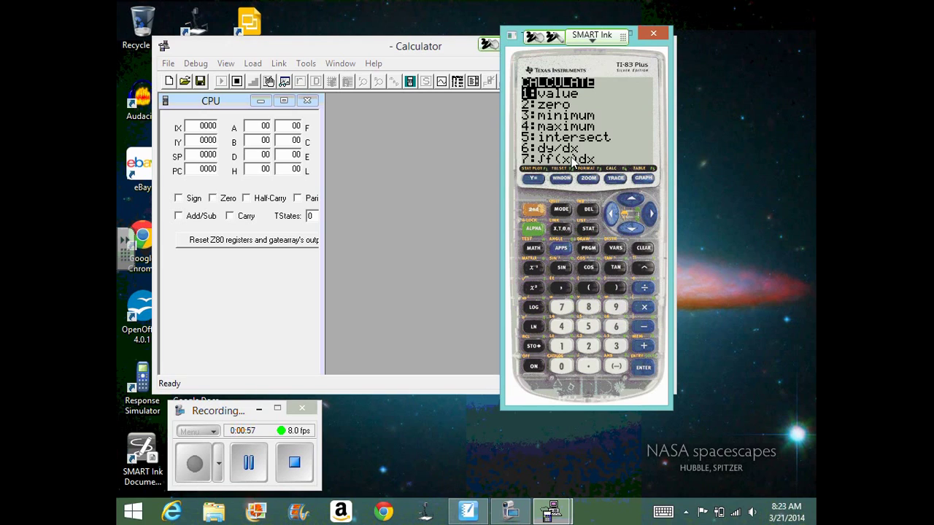
{"action": "left_click", "coordinate": [629, 227]}
{"action": "left_click", "coordinate": [629, 228]}
{"action": "left_click", "coordinate": [628, 228]}
{"action": "left_click", "coordinate": [629, 227]}
{"action": "left_click", "coordinate": [629, 228]}
{"action": "left_click", "coordinate": [628, 228]}
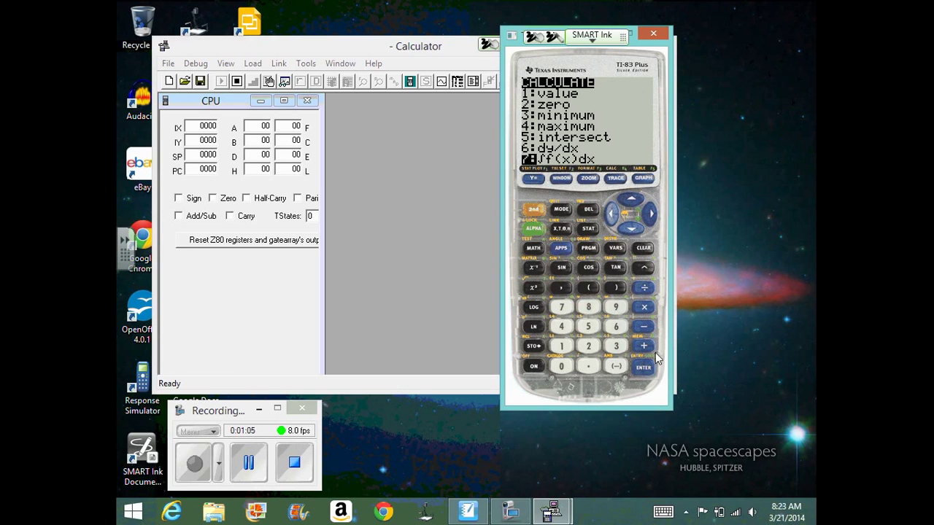
{"action": "left_click", "coordinate": [643, 368]}
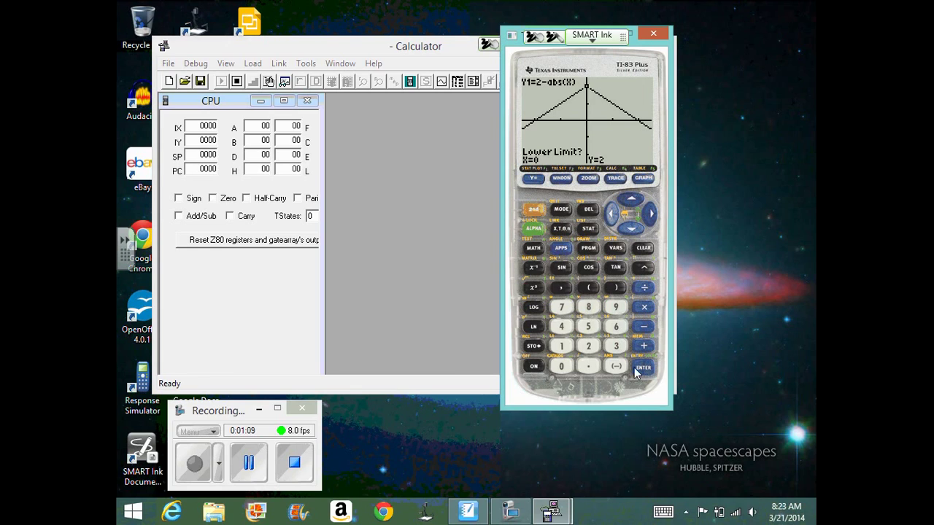
Step: Integrate from lower limit -1 to upper limit 1, shading the area and giving ∫f(x)dx=3
{"action": "left_click", "coordinate": [620, 369]}
{"action": "left_click", "coordinate": [563, 353]}
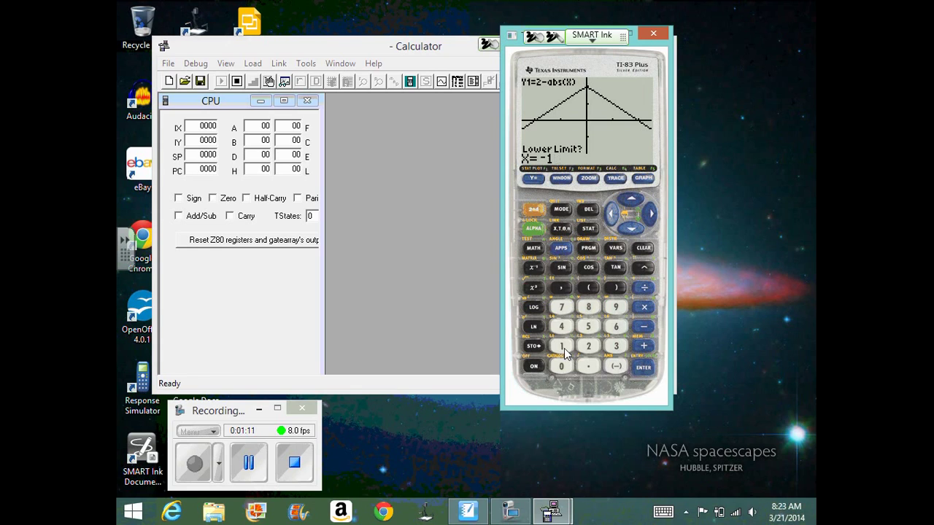
{"action": "left_click", "coordinate": [645, 371]}
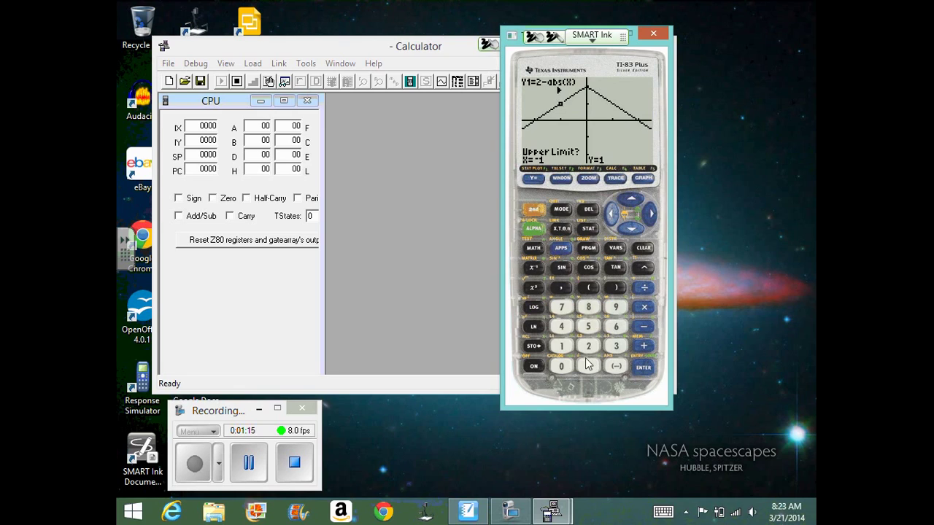
{"action": "left_click", "coordinate": [564, 351]}
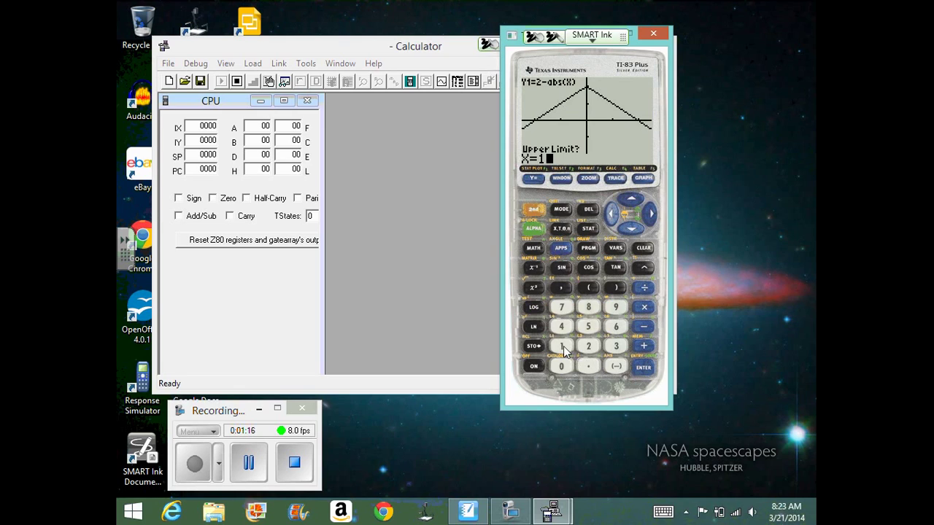
{"action": "left_click", "coordinate": [644, 368]}
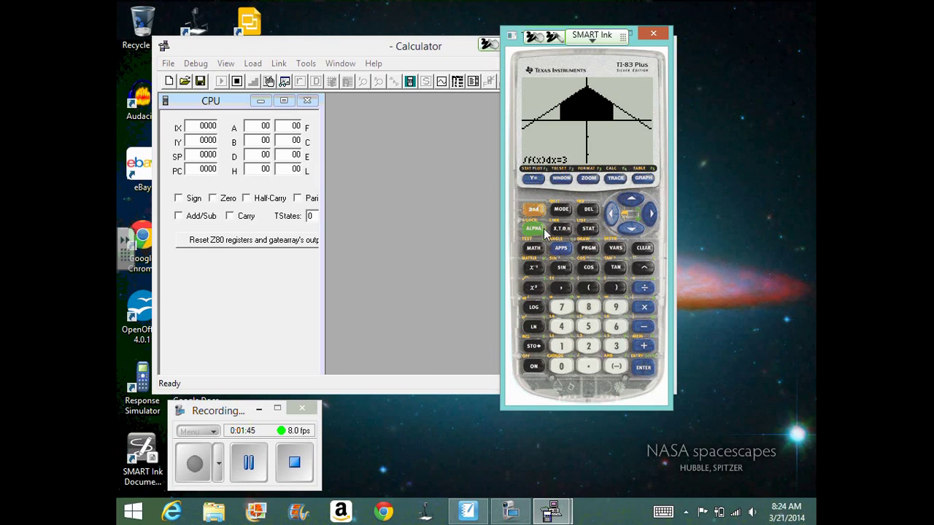
Step: Clear Y1 and enter X^2+3 in its place
{"action": "left_click", "coordinate": [533, 178]}
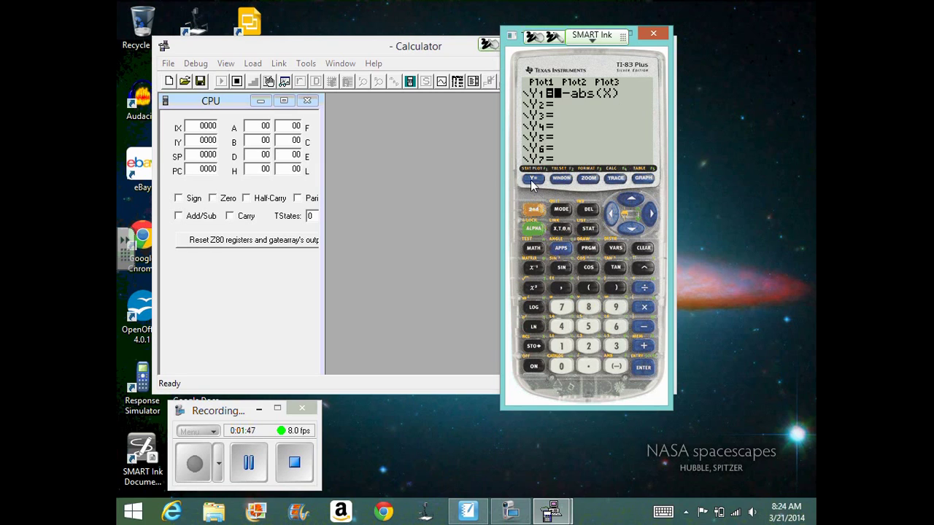
{"action": "left_click", "coordinate": [645, 248]}
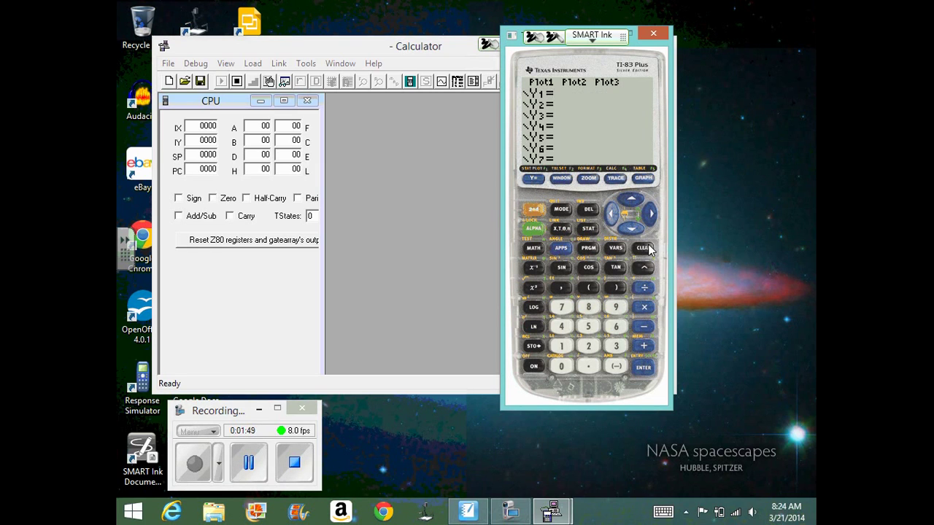
{"action": "left_click", "coordinate": [562, 230]}
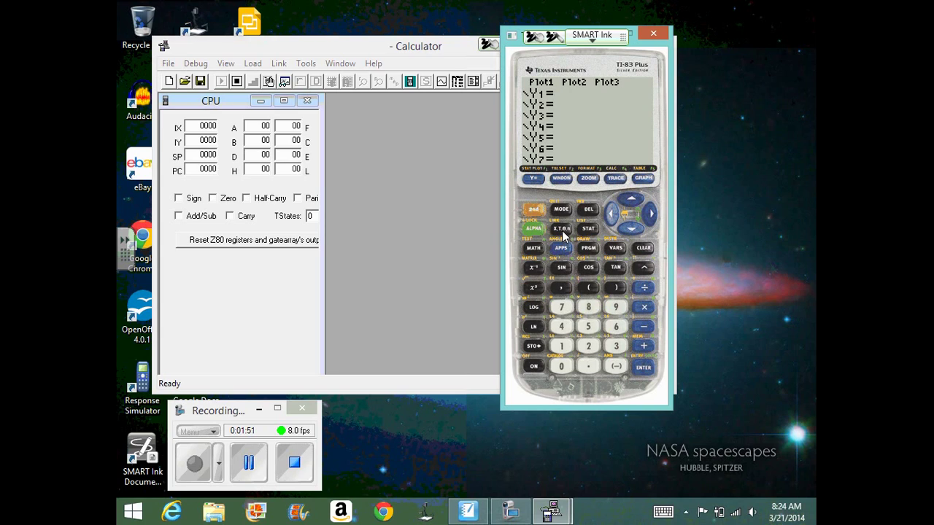
{"action": "left_click", "coordinate": [644, 267]}
{"action": "left_click", "coordinate": [586, 346]}
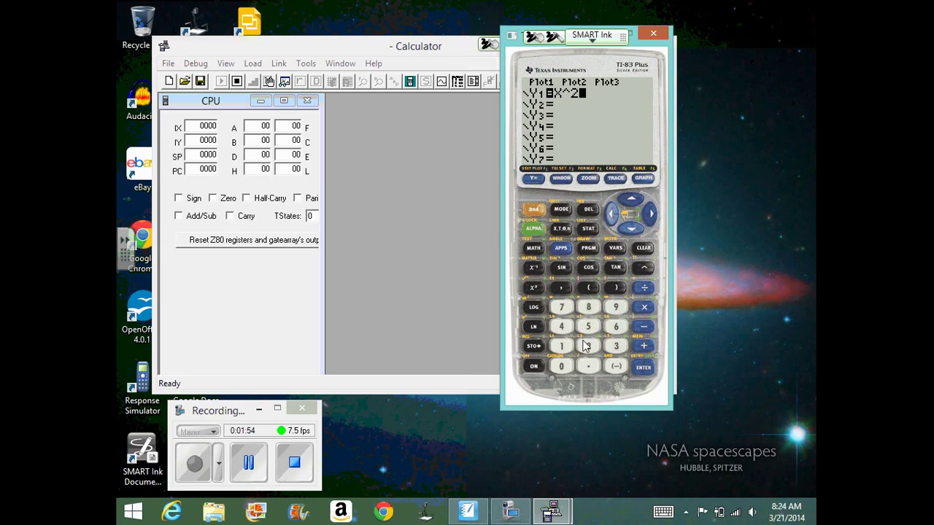
{"action": "left_click", "coordinate": [644, 346]}
{"action": "left_click", "coordinate": [615, 349]}
Step: Insert a negative sign before X so Y1 reads -X^2+3, then graph it
{"action": "left_click", "coordinate": [606, 218]}
{"action": "left_click", "coordinate": [606, 217]}
{"action": "left_click", "coordinate": [606, 218]}
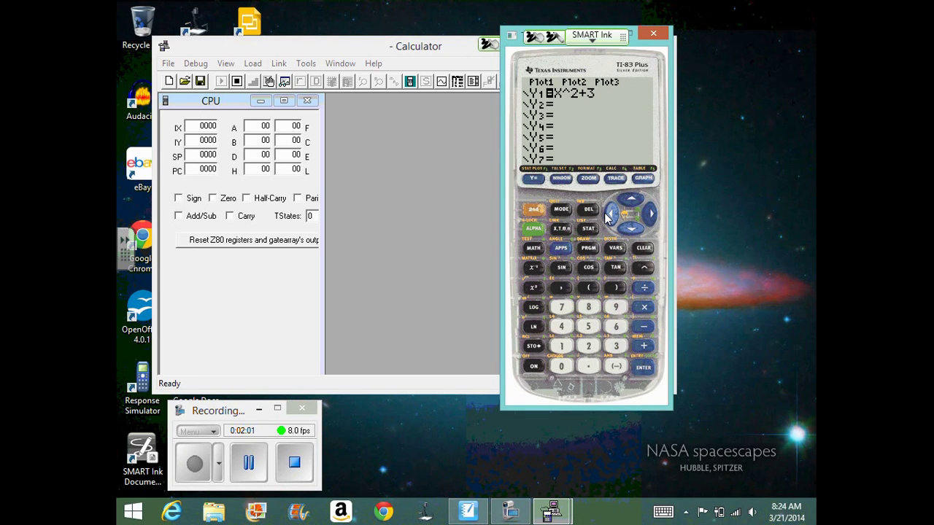
{"action": "left_click", "coordinate": [533, 209]}
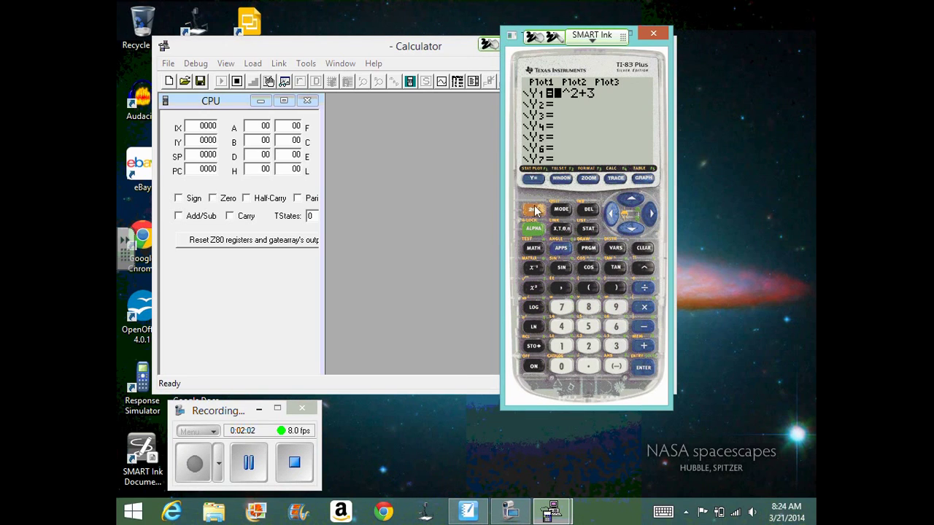
{"action": "left_click", "coordinate": [583, 211]}
{"action": "left_click", "coordinate": [616, 366]}
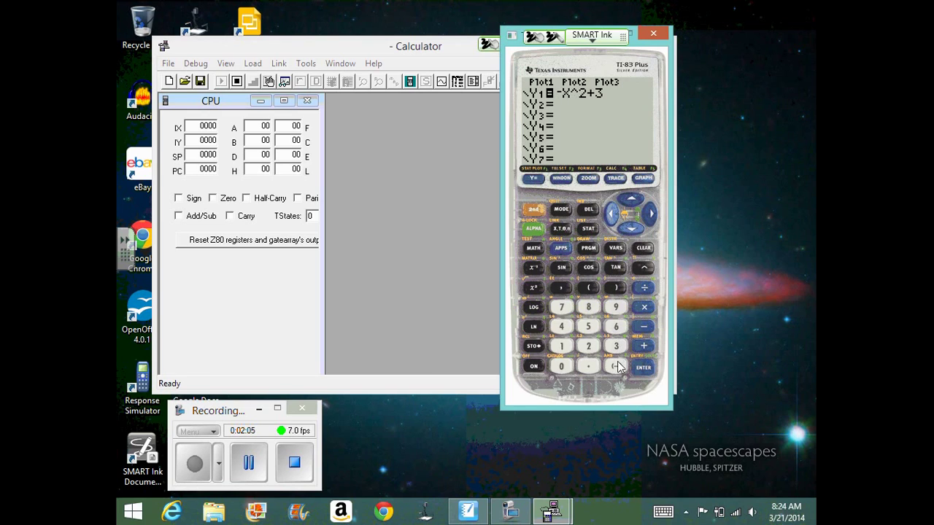
{"action": "left_click", "coordinate": [645, 178]}
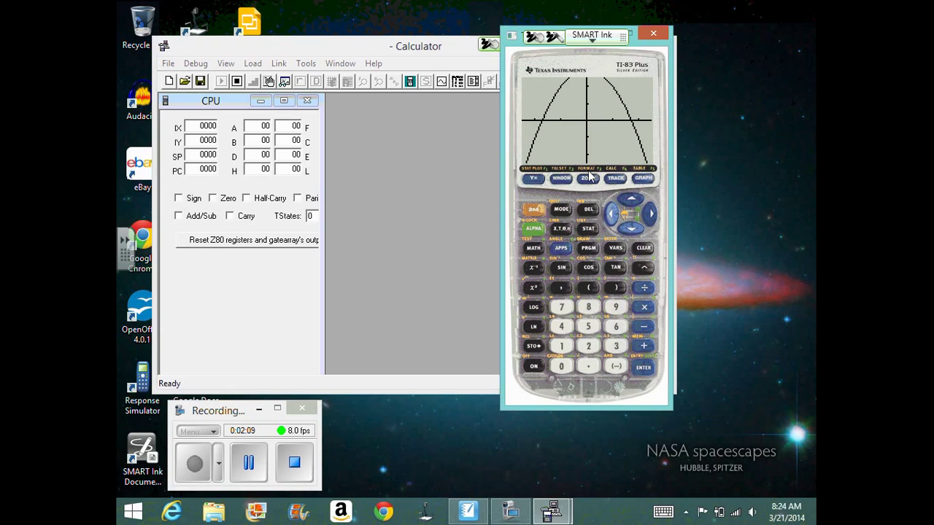
Step: Overwrite Y1's constant term, changing 3 to 52 and then to 10
{"action": "left_click", "coordinate": [535, 181]}
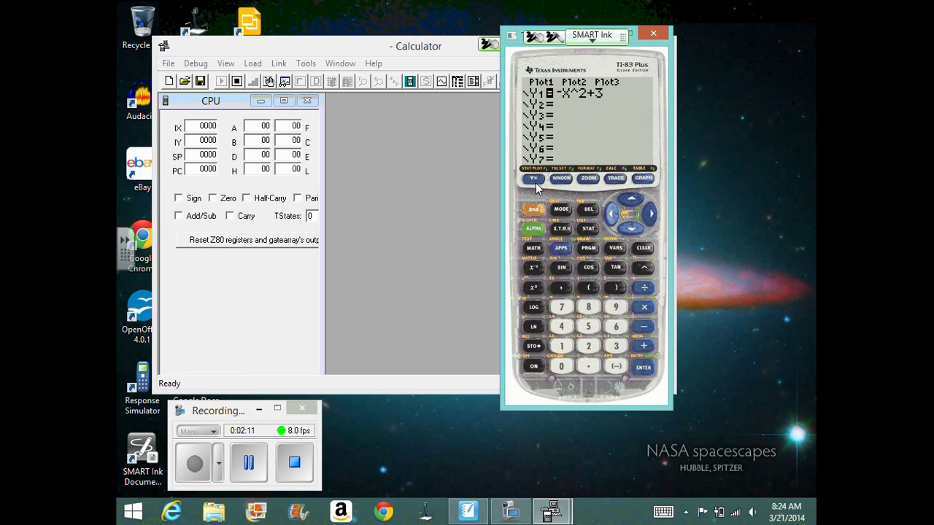
{"action": "left_click", "coordinate": [651, 213]}
{"action": "left_click", "coordinate": [651, 212]}
{"action": "left_click", "coordinate": [651, 212]}
{"action": "left_click", "coordinate": [651, 212]}
{"action": "left_click", "coordinate": [651, 212]}
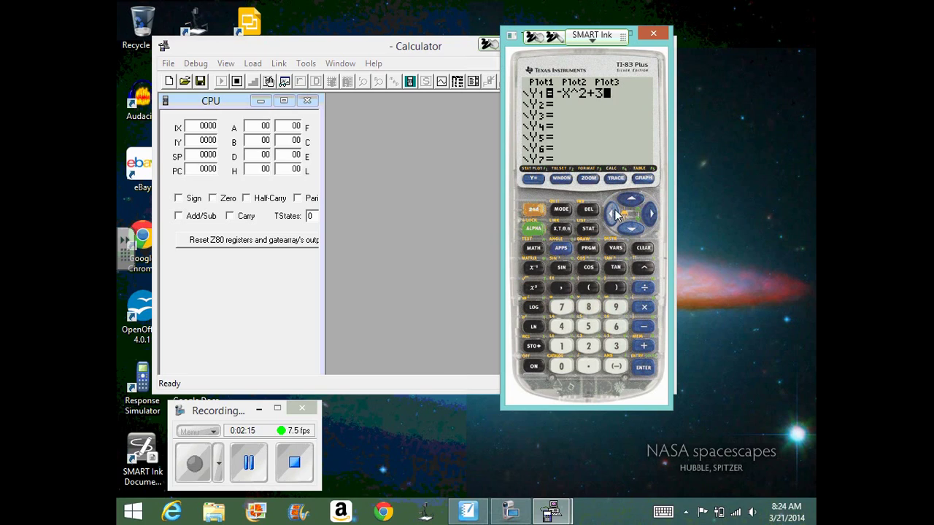
{"action": "left_click", "coordinate": [584, 332]}
{"action": "left_click", "coordinate": [588, 349]}
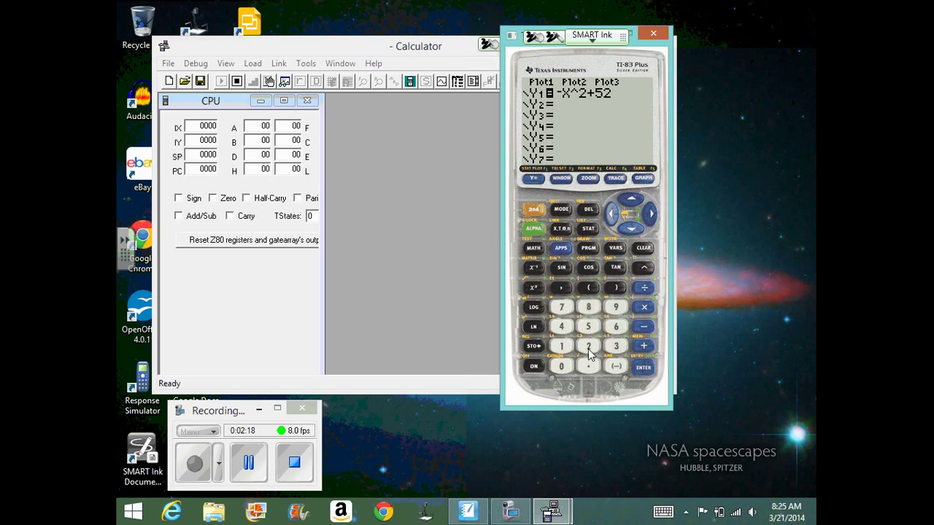
{"action": "left_click", "coordinate": [615, 223]}
{"action": "left_click", "coordinate": [570, 362]}
{"action": "left_click", "coordinate": [562, 365]}
Step: Delete the extra digits so Y1 reads -X^2+2, confirm it, and graph the parabola
{"action": "left_click", "coordinate": [612, 214]}
{"action": "left_click", "coordinate": [612, 214]}
{"action": "left_click", "coordinate": [591, 211]}
{"action": "key", "text": "Delete"}
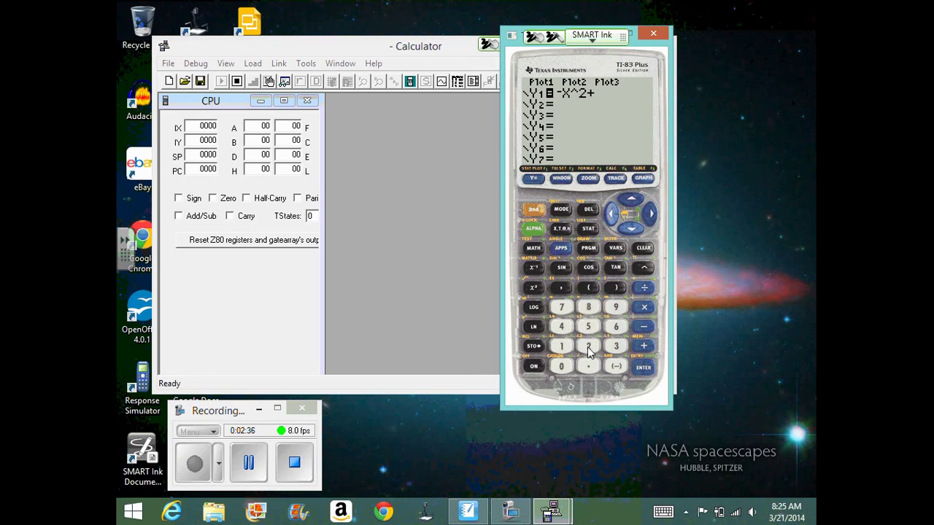
{"action": "left_click", "coordinate": [590, 351]}
{"action": "left_click", "coordinate": [648, 372]}
{"action": "left_click", "coordinate": [642, 178]}
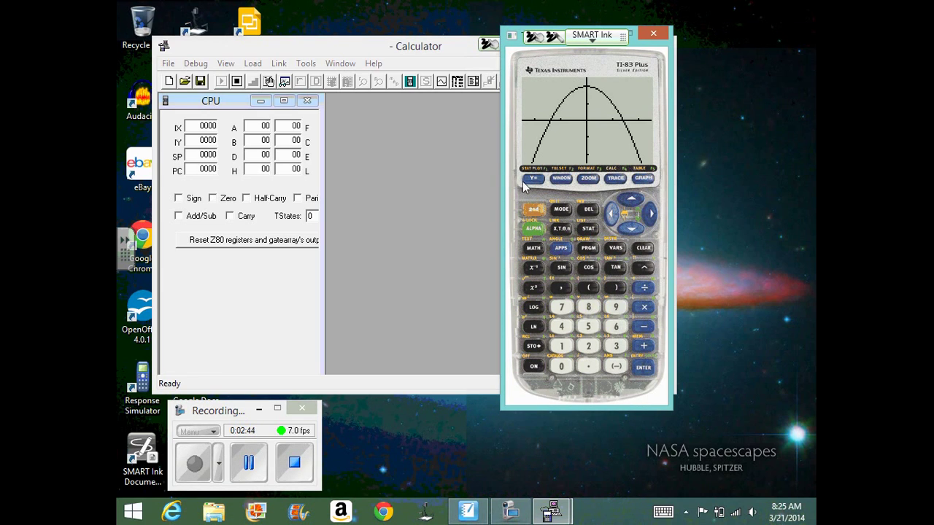
Step: Start the 7:∫f(x)dx calculation on the -X^2+2 graph via the CALC menu
{"action": "left_click", "coordinate": [530, 212]}
{"action": "left_click", "coordinate": [616, 179]}
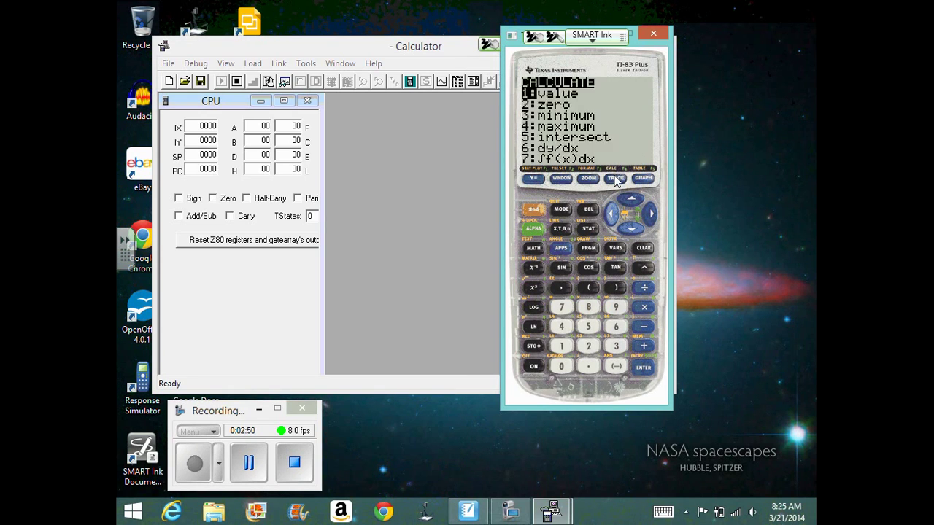
{"action": "left_click", "coordinate": [562, 314]}
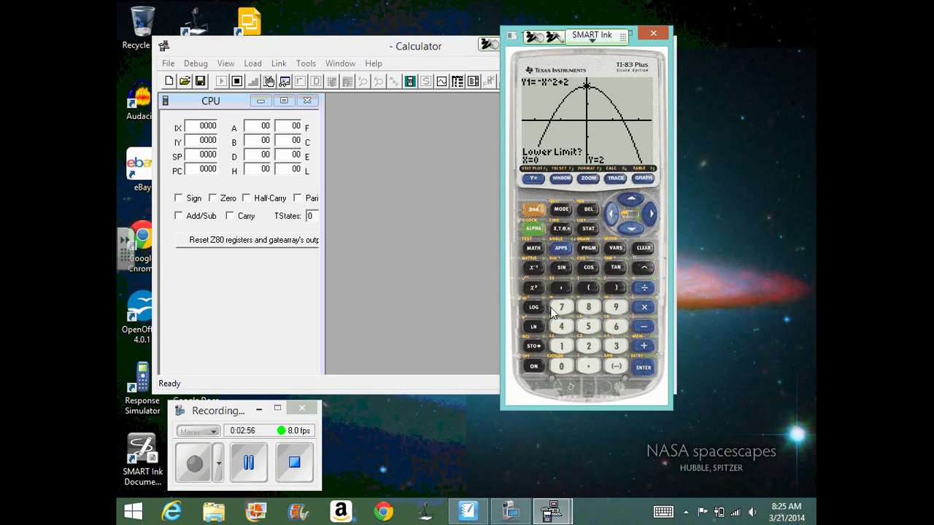
Step: Enter -5 as the lower limit, which produces an ERR:INVALID error
{"action": "left_click", "coordinate": [613, 367]}
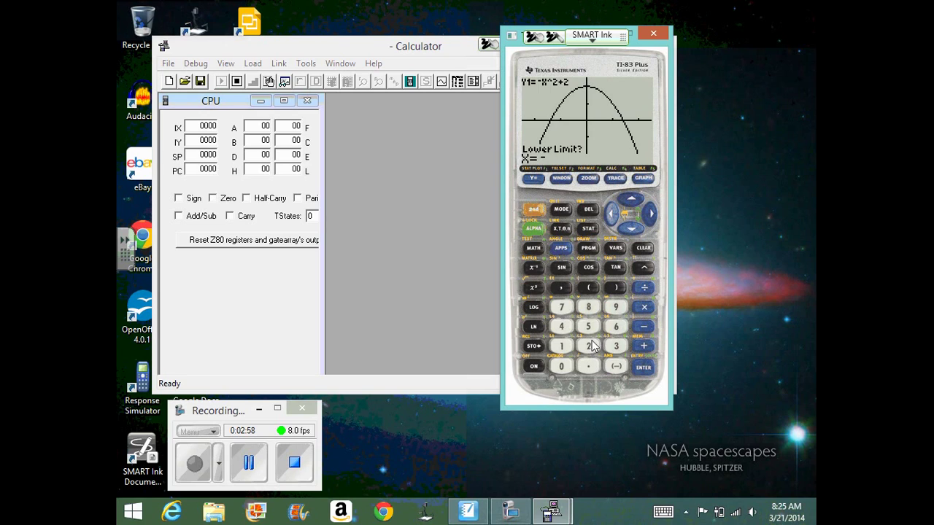
{"action": "left_click", "coordinate": [588, 328]}
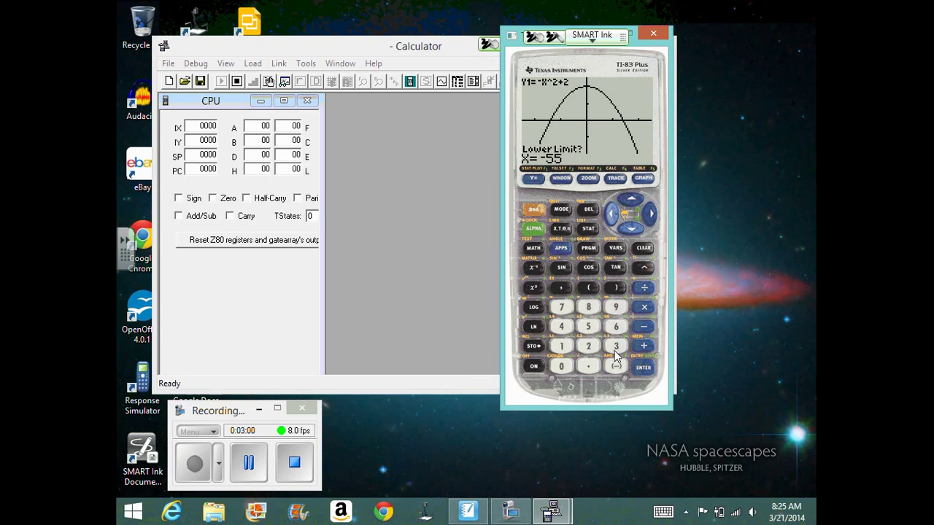
{"action": "left_click", "coordinate": [643, 369]}
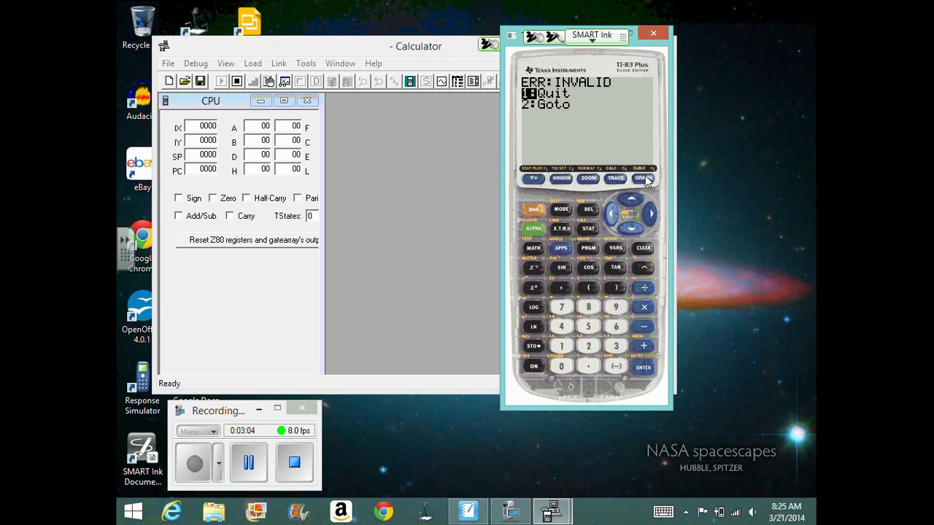
Step: Quit the error, redisplay the -X^2+2 graph, and accidentally start the intersect calculation
{"action": "left_click", "coordinate": [642, 368]}
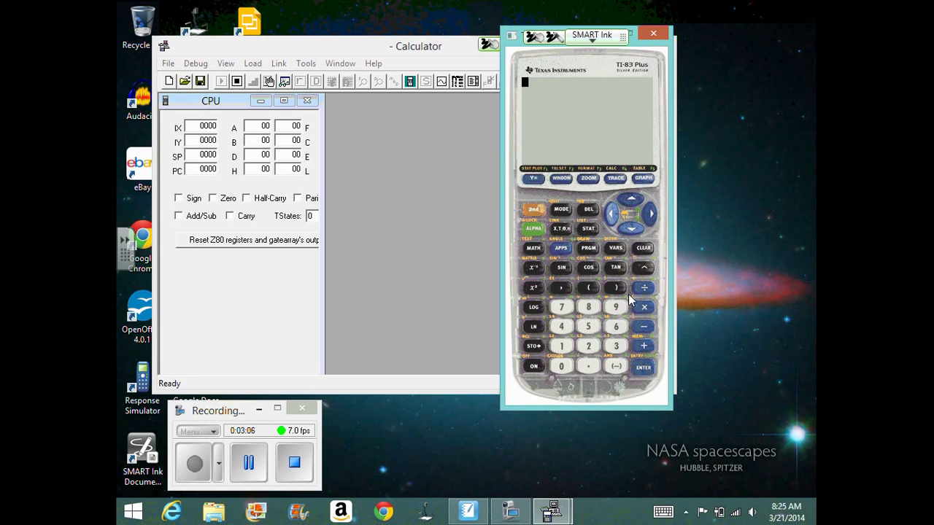
{"action": "left_click", "coordinate": [643, 179]}
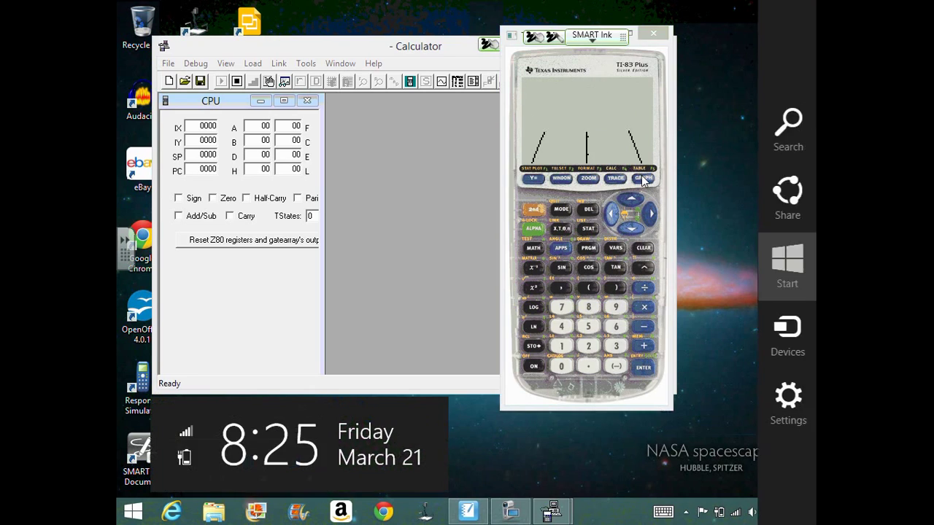
{"action": "left_click", "coordinate": [534, 209]}
{"action": "left_click", "coordinate": [615, 179]}
{"action": "left_click", "coordinate": [588, 326]}
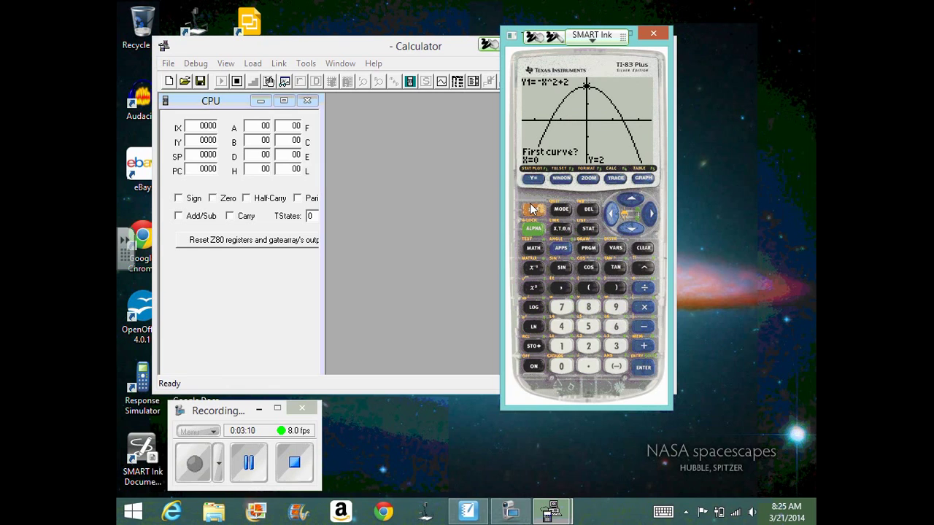
Step: Cancel the intersect prompt and bring the CALCULATE menu up again over the graph
{"action": "left_click", "coordinate": [532, 210]}
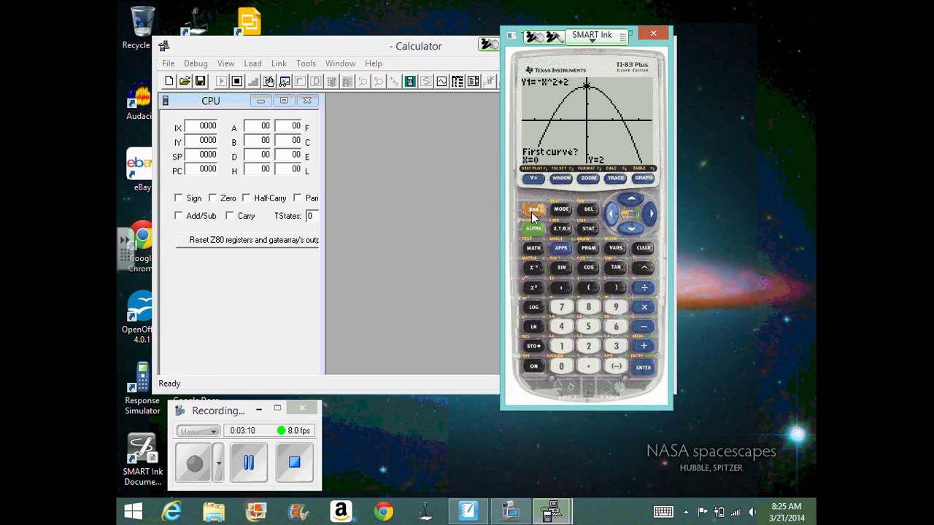
{"action": "left_click", "coordinate": [643, 248]}
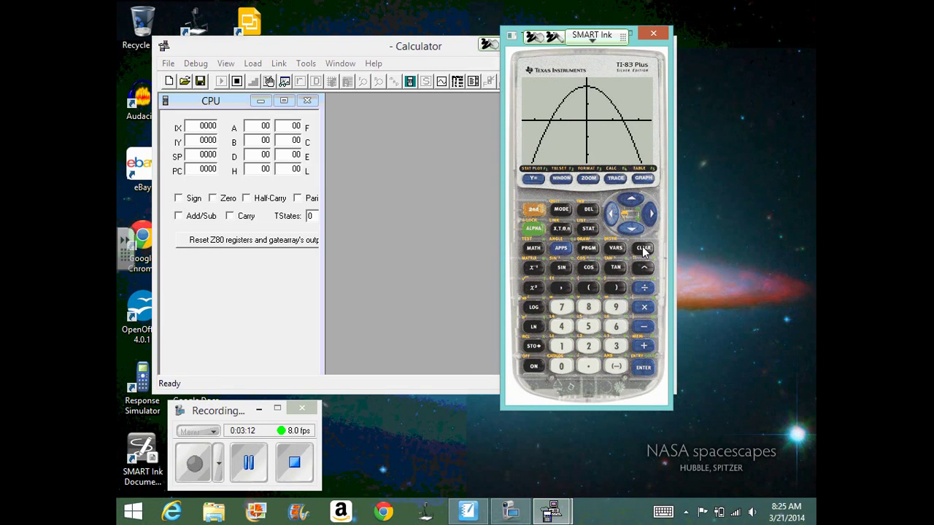
{"action": "left_click", "coordinate": [531, 212]}
{"action": "left_click", "coordinate": [612, 181]}
Step: Choose ∫f(x)dx, enter .2 as the lower limit, then abandon it for the home screen
{"action": "left_click", "coordinate": [562, 305]}
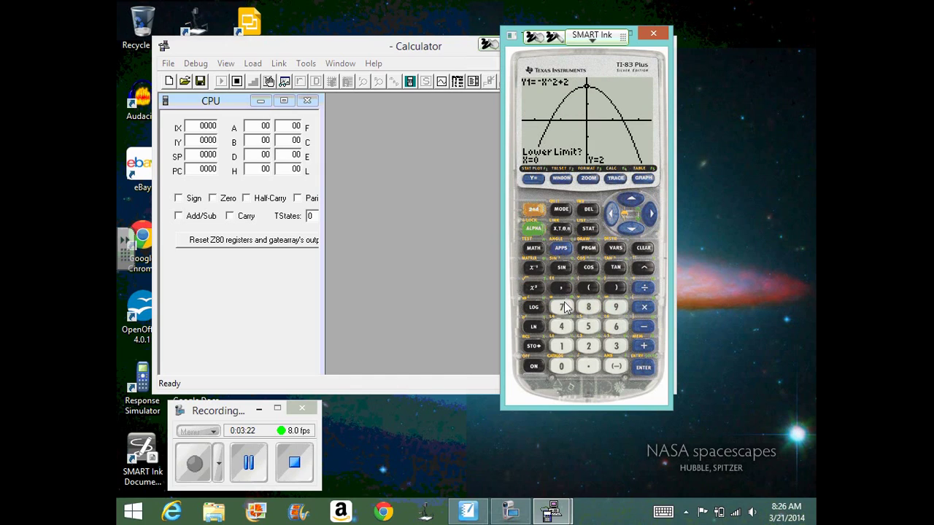
{"action": "left_click", "coordinate": [588, 366]}
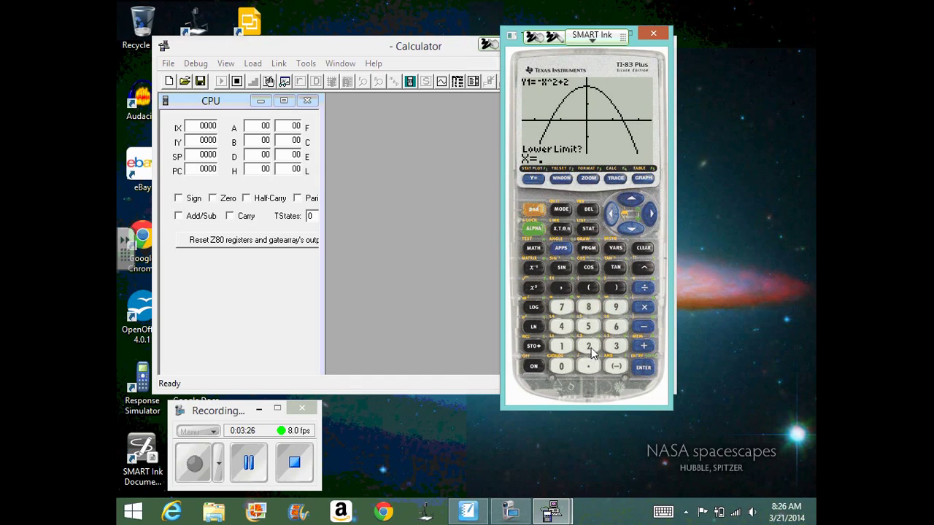
{"action": "left_click", "coordinate": [588, 346]}
{"action": "left_click", "coordinate": [636, 366]}
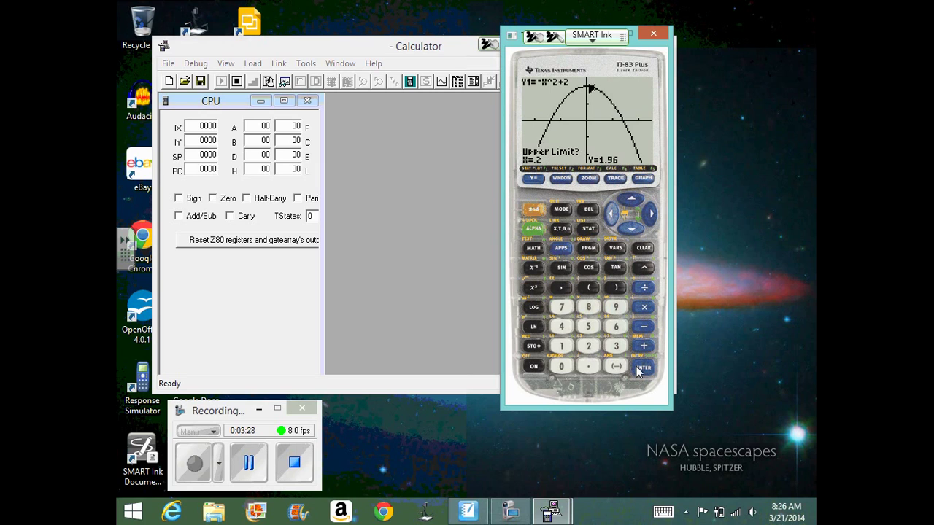
{"action": "key", "text": "super+c"}
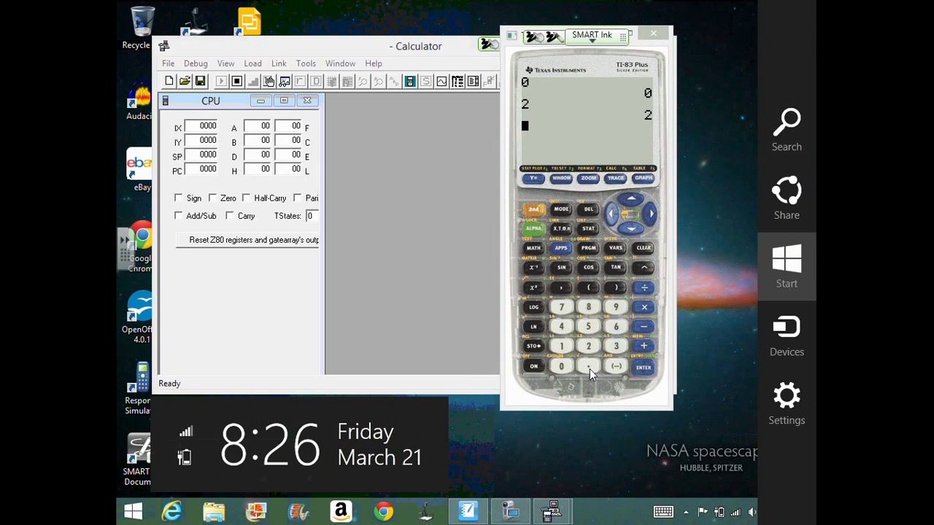
Step: Trace the parabola, pick 7:∫f(x)dx from the CALC menu, then cancel the Lower Limit prompt
{"action": "left_click", "coordinate": [616, 180]}
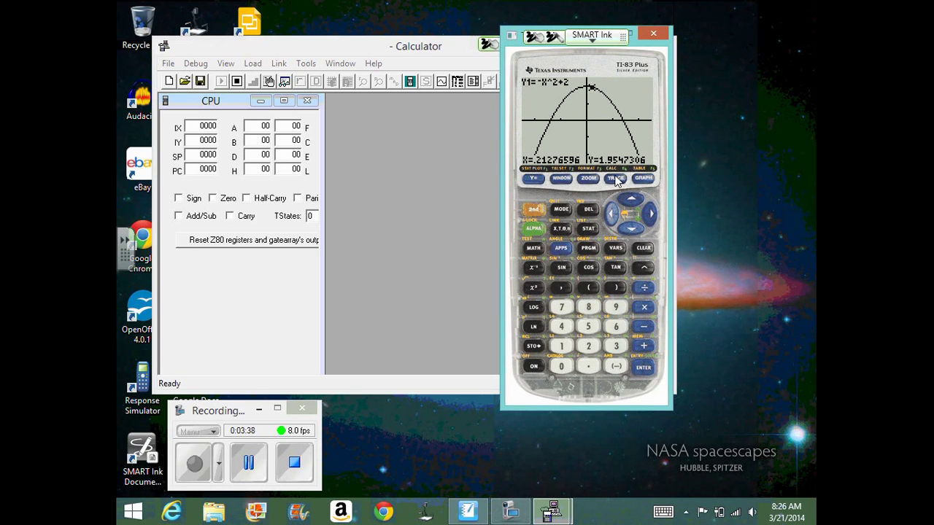
{"action": "left_click", "coordinate": [539, 209]}
{"action": "left_click", "coordinate": [617, 179]}
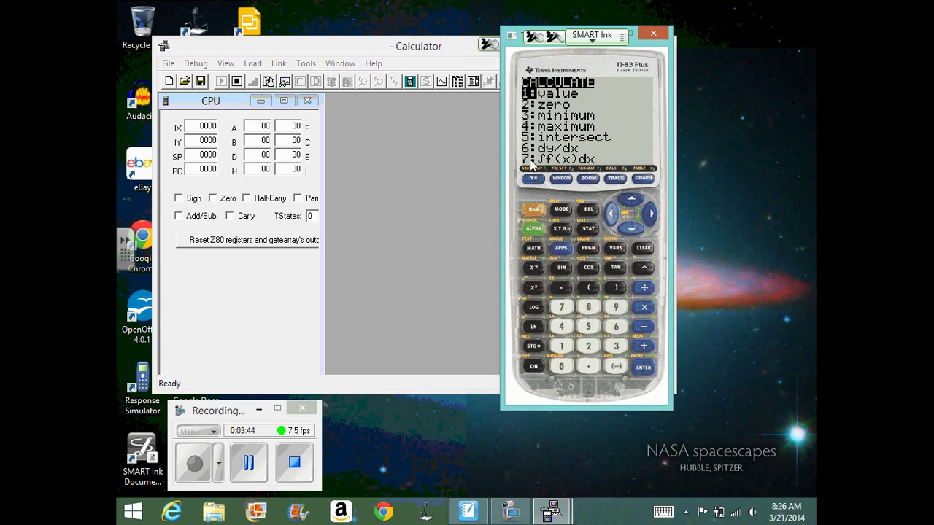
{"action": "left_click", "coordinate": [635, 227]}
{"action": "left_click", "coordinate": [636, 228]}
{"action": "left_click", "coordinate": [636, 227]}
{"action": "left_click", "coordinate": [636, 228]}
{"action": "left_click", "coordinate": [636, 227]}
{"action": "left_click", "coordinate": [636, 228]}
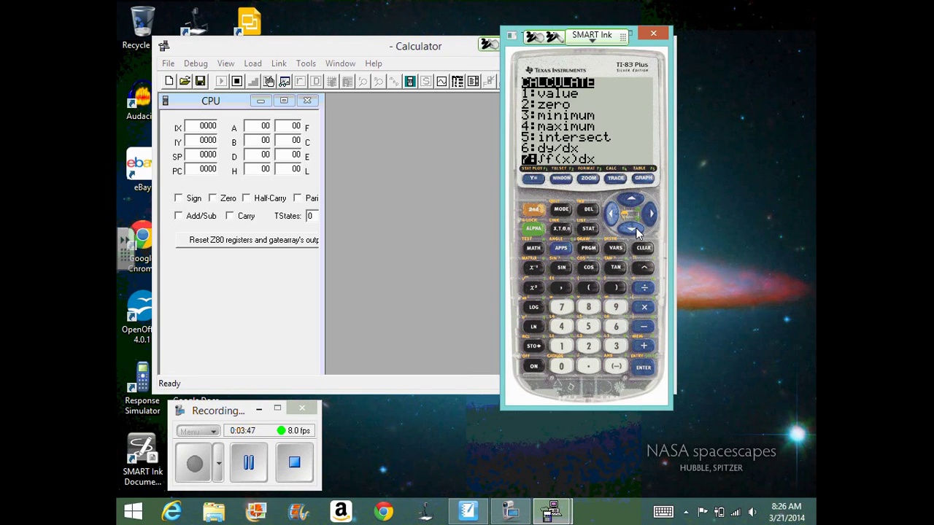
{"action": "left_click", "coordinate": [643, 368]}
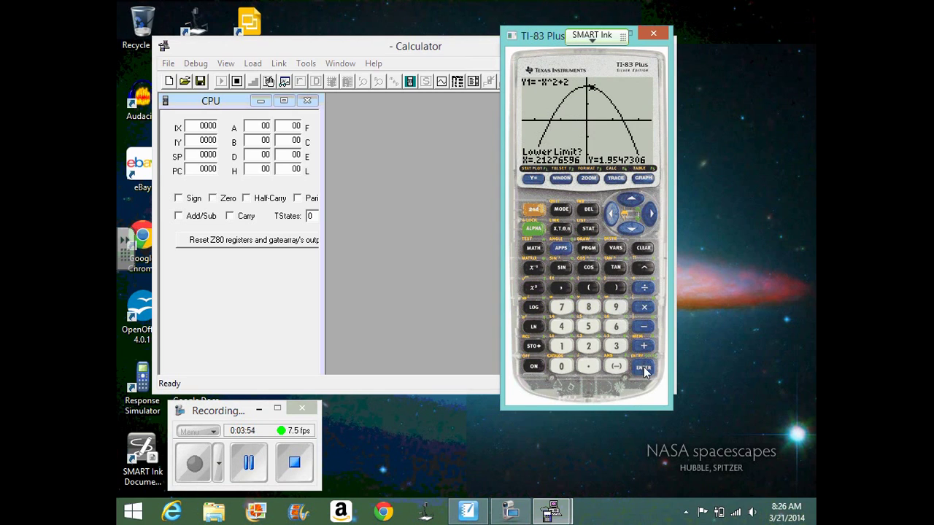
{"action": "key", "text": "super+c"}
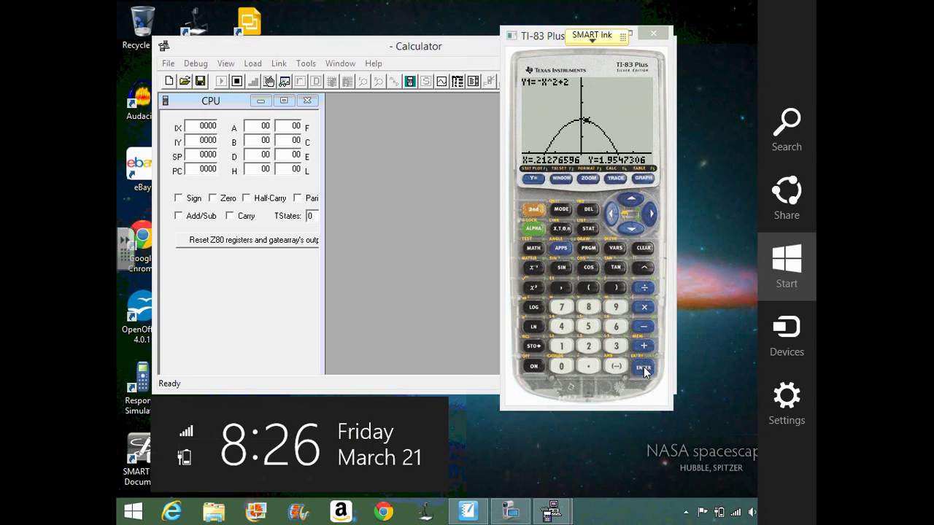
{"action": "key", "text": "Escape"}
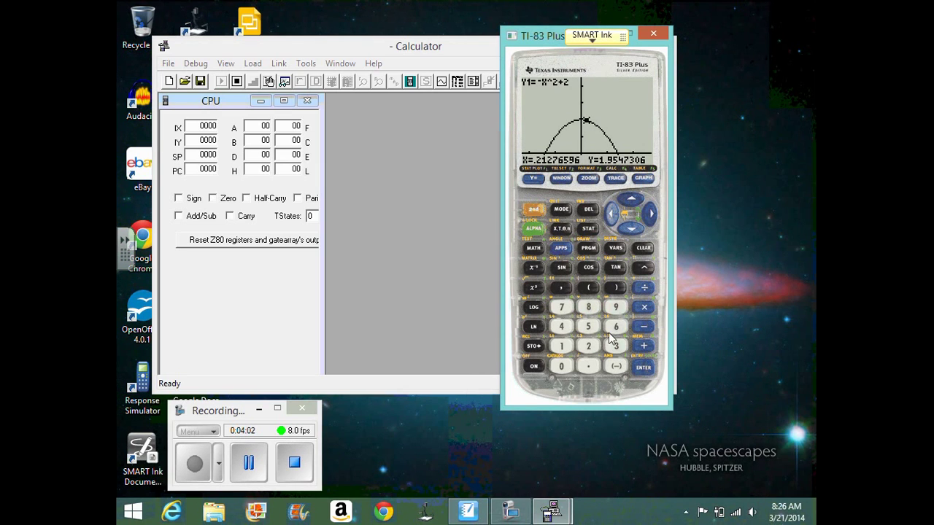
Step: Reopen the CALC menu and choose 7:∫f(x)dx for the parabola
{"action": "left_click", "coordinate": [533, 210]}
{"action": "left_click", "coordinate": [615, 180]}
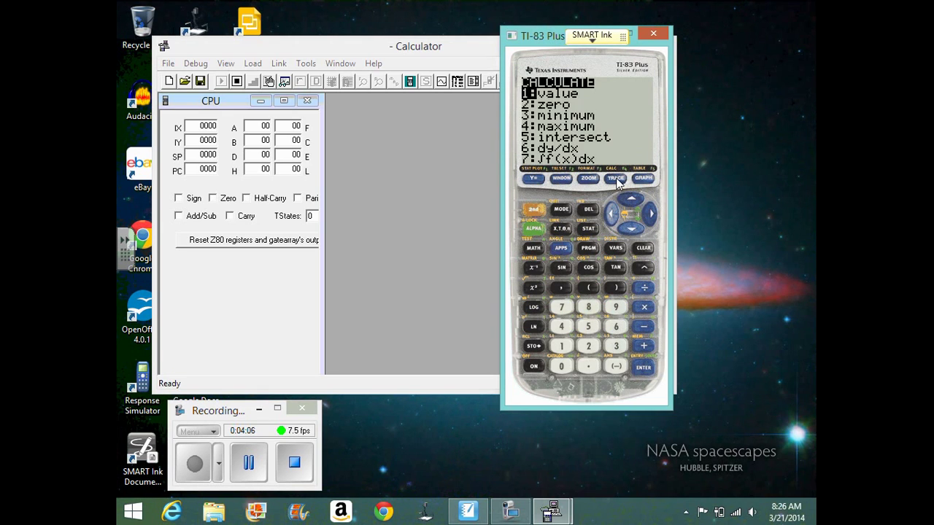
{"action": "left_click", "coordinate": [615, 180]}
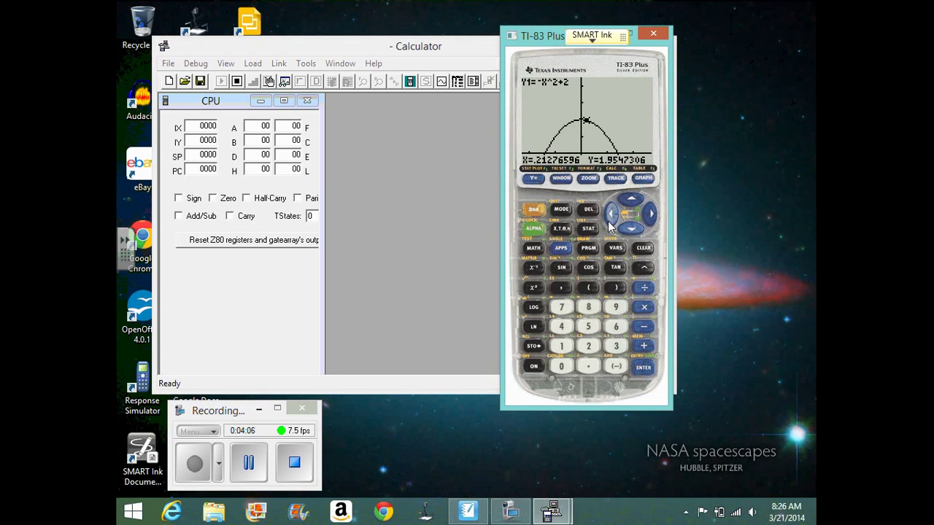
{"action": "left_click", "coordinate": [533, 210]}
{"action": "left_click", "coordinate": [615, 181]}
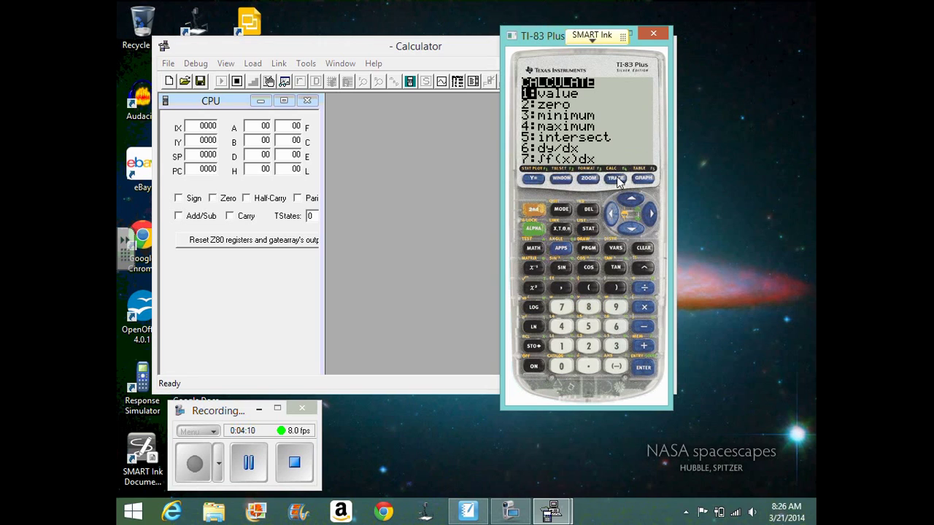
{"action": "left_click", "coordinate": [563, 311]}
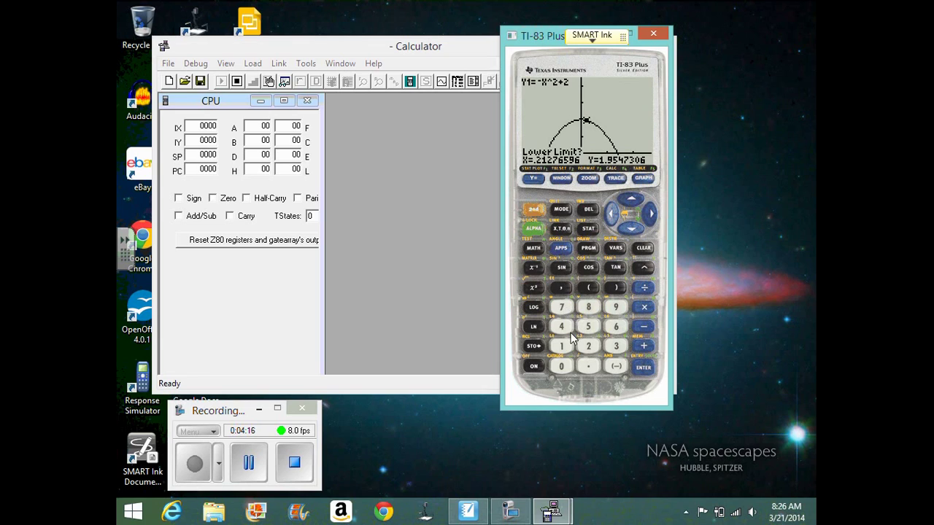
Step: Enter lower limit 0 and upper limit 1 to compute the integral
{"action": "left_click", "coordinate": [563, 367]}
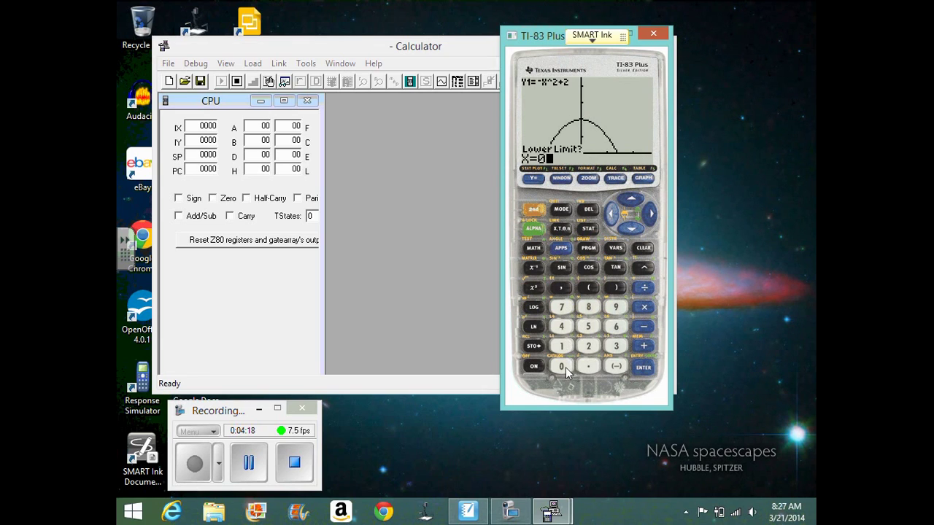
{"action": "left_click", "coordinate": [641, 369]}
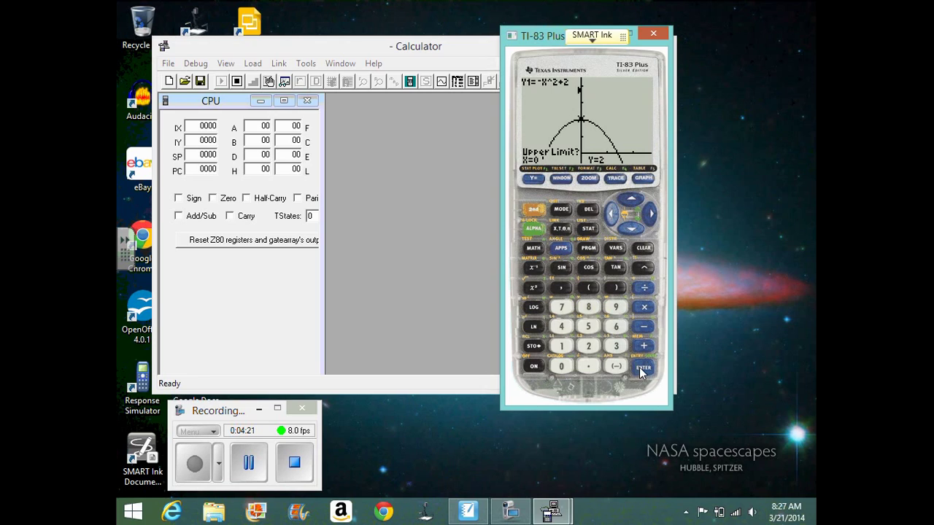
{"action": "left_click", "coordinate": [562, 346]}
{"action": "left_click", "coordinate": [645, 369]}
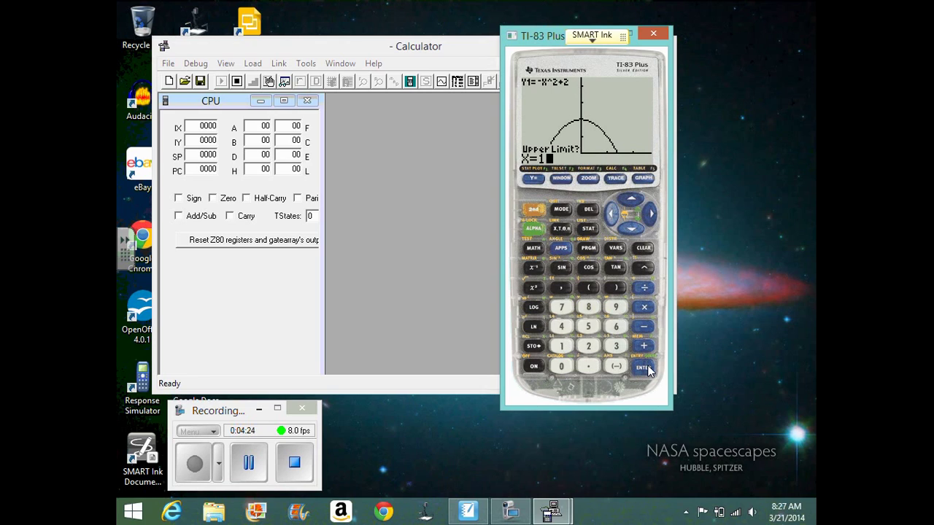